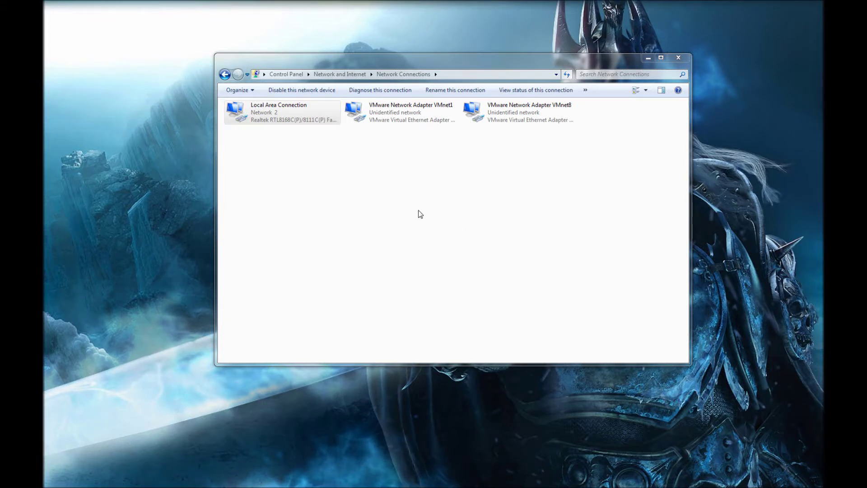
Open the Local Area Connection's TCP/IPv4 properties, currently static 192.168.1.10 with mask 255.255.255.0
{"action": "left_click", "coordinate": [359, 221]}
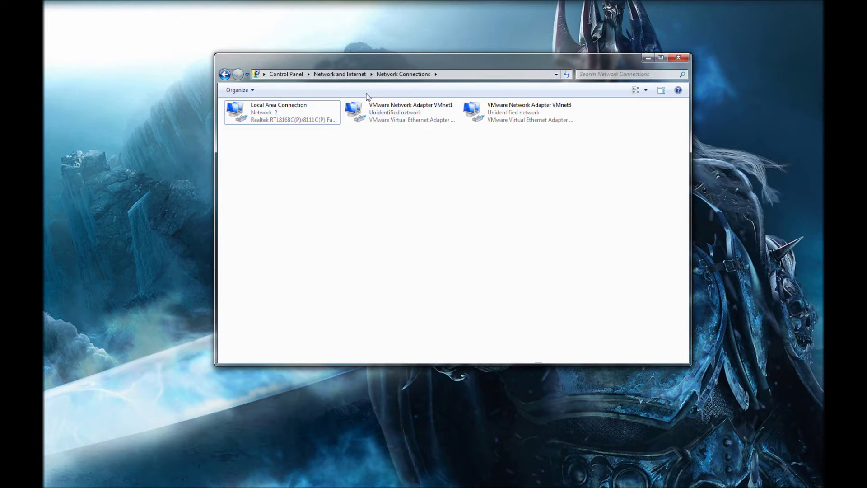
{"action": "right_click", "coordinate": [276, 113]}
{"action": "left_click", "coordinate": [302, 203]}
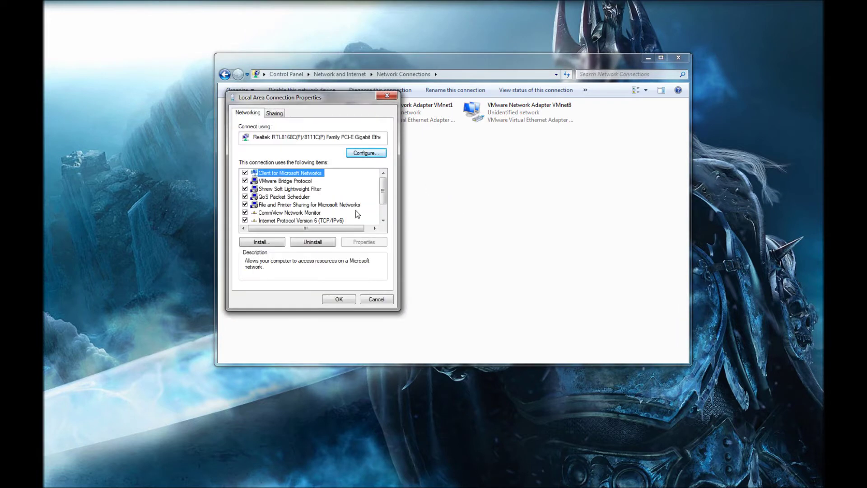
{"action": "scroll", "coordinate": [357, 212], "scroll_direction": "down", "scroll_amount": 1}
{"action": "left_click", "coordinate": [327, 205]}
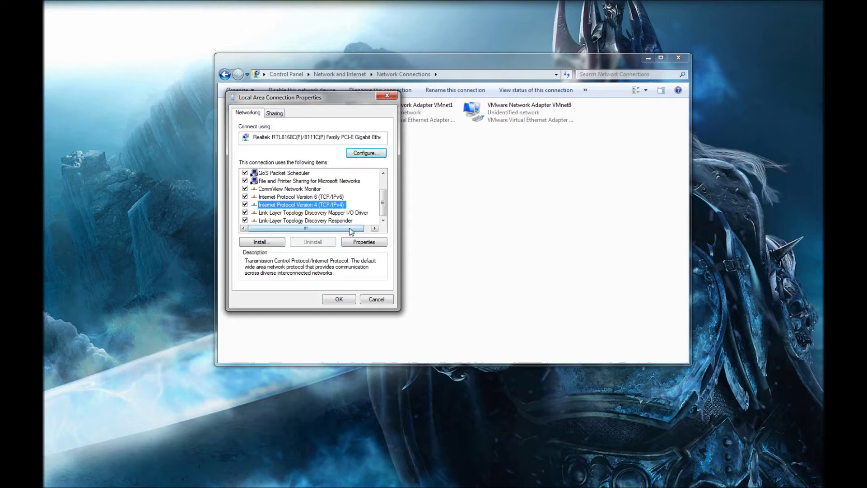
{"action": "left_click", "coordinate": [366, 242]}
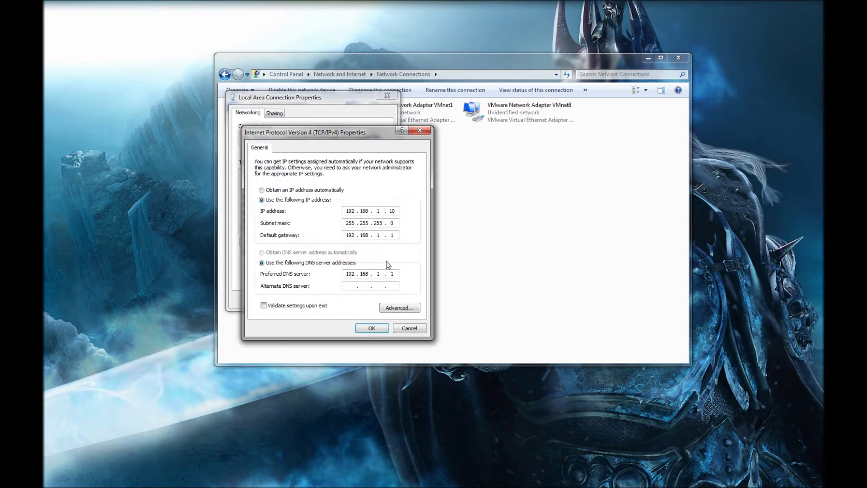
Clear the old static address and DNS values, keeping manual IP entry selected
{"action": "left_click", "coordinate": [316, 191]}
{"action": "left_click", "coordinate": [284, 253]}
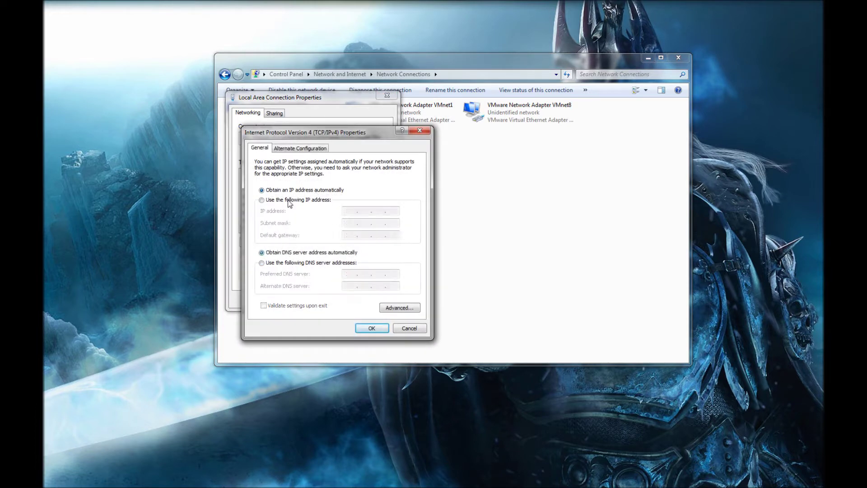
{"action": "left_click", "coordinate": [292, 202]}
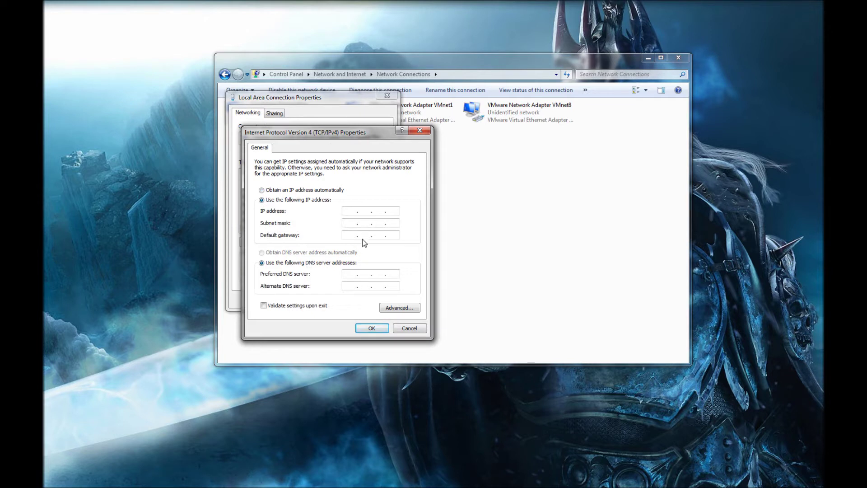
Enter IP address 169.254.1.2 with subnet mask 255.255.0.0 and confirm with OK
{"action": "left_click", "coordinate": [351, 212]}
{"action": "double_click", "coordinate": [364, 211]}
{"action": "left_click", "coordinate": [367, 217]}
{"action": "type", "text": "254"}
{"action": "left_click", "coordinate": [398, 222]}
{"action": "left_click", "coordinate": [393, 211]}
{"action": "type", "text": "2"}
{"action": "key", "text": "Tab"}
{"action": "key", "text": "Tab"}
{"action": "left_click", "coordinate": [372, 328]}
Close the connection properties and launch Command Prompt through Run with cmd
{"action": "left_click", "coordinate": [339, 299]}
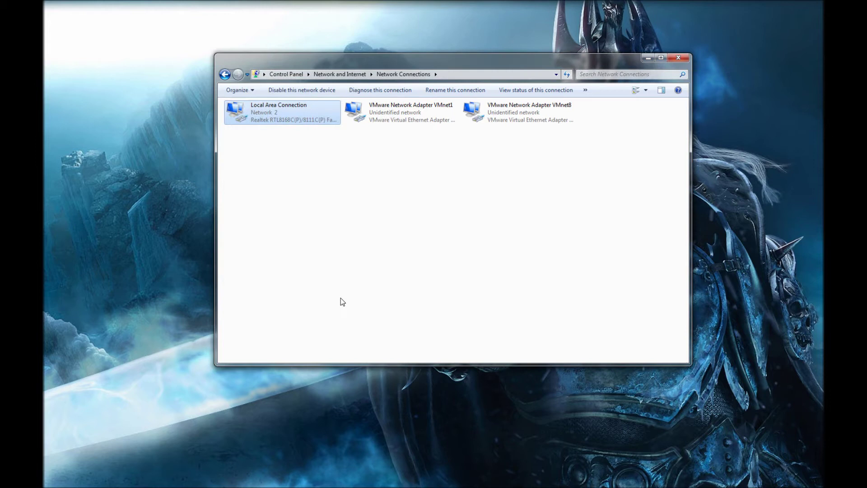
{"action": "key", "text": "super+r"}
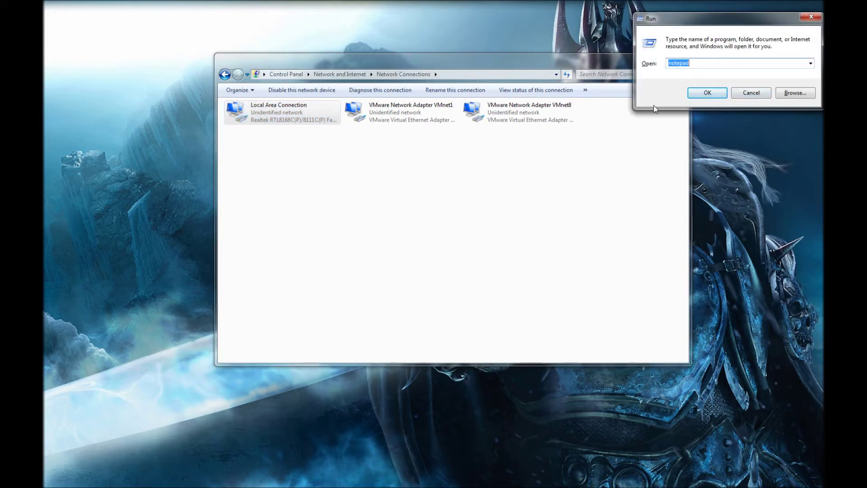
{"action": "type", "text": "cmd"}
{"action": "key", "text": "Return"}
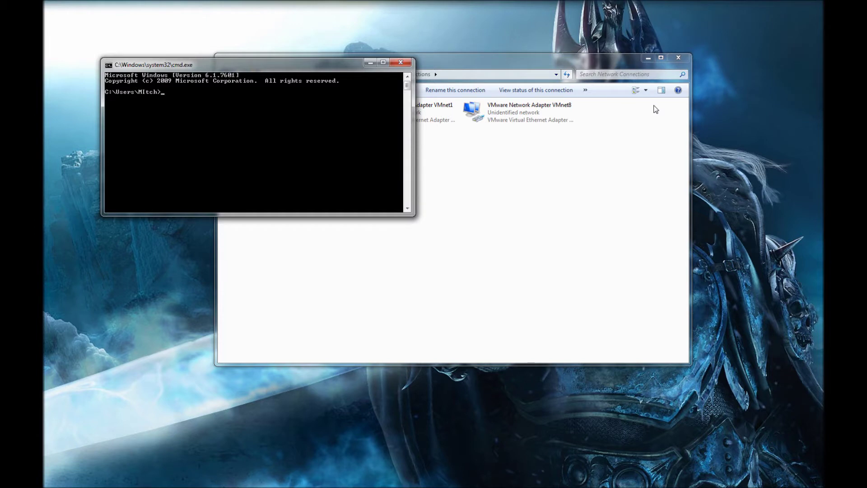
Ping 169.254.1.1 and check for four replies with 0% loss
{"action": "type", "text": "pign 192"}
{"action": "key", "text": "BackSpace"}
{"action": "key", "text": "BackSpace"}
{"action": "key", "text": "BackSpace"}
{"action": "key", "text": "BackSpace"}
{"action": "key", "text": "BackSpace"}
{"action": "key", "text": "BackSpace"}
{"action": "key", "text": "BackSpace"}
{"action": "key", "text": "BackSpace"}
{"action": "key", "text": "BackSpace"}
{"action": "key", "text": "BackSpace"}
{"action": "key", "text": "BackSpace"}
{"action": "type", "text": "ping"}
{"action": "key", "text": "Return"}
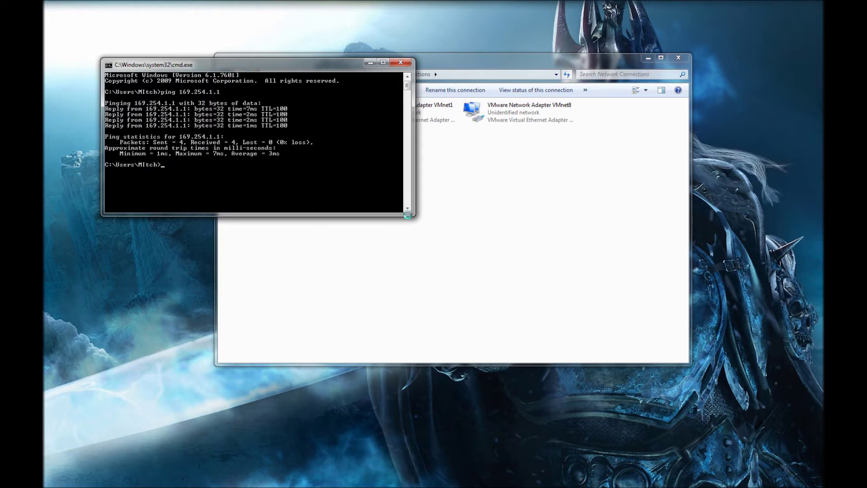
{"action": "left_click_drag", "start_coordinate": [416, 217], "coordinate": [445, 205]}
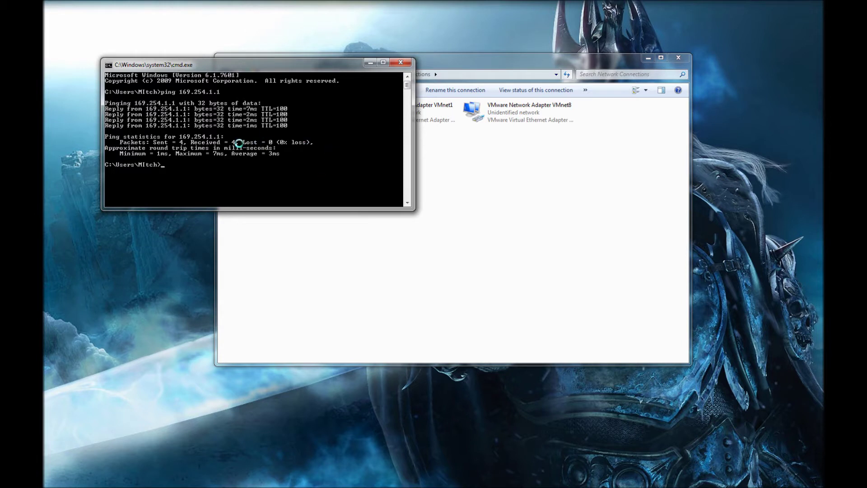
{"action": "right_click", "coordinate": [282, 127]}
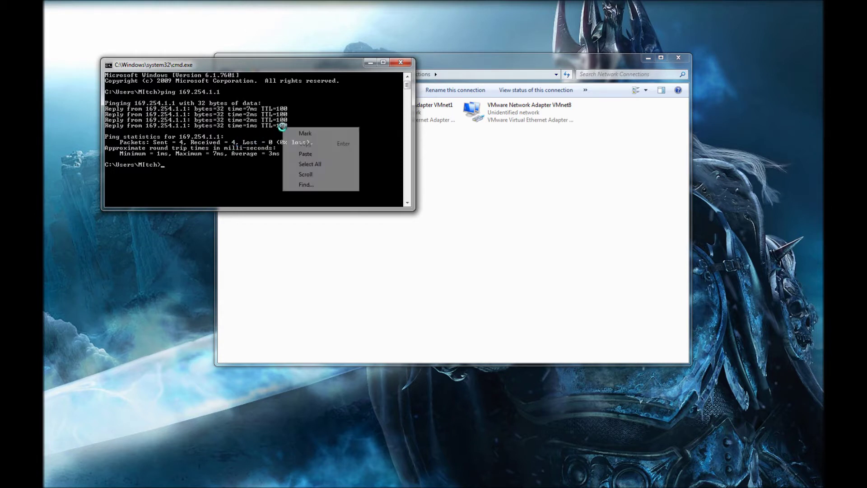
{"action": "left_click", "coordinate": [263, 182]}
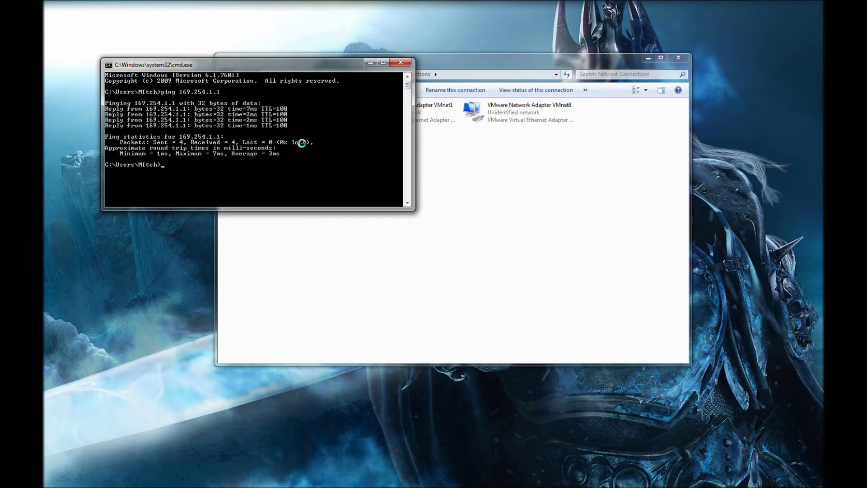
Exit the console and load 169.254.1.1 in Chrome to reach the Microchip demo page
{"action": "type", "text": "t"}
{"action": "key", "text": "Return"}
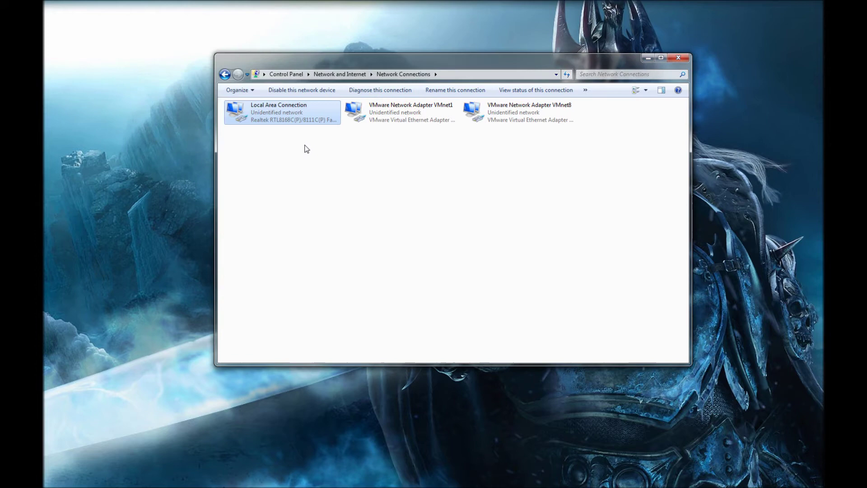
{"action": "key", "text": "alt+Tab"}
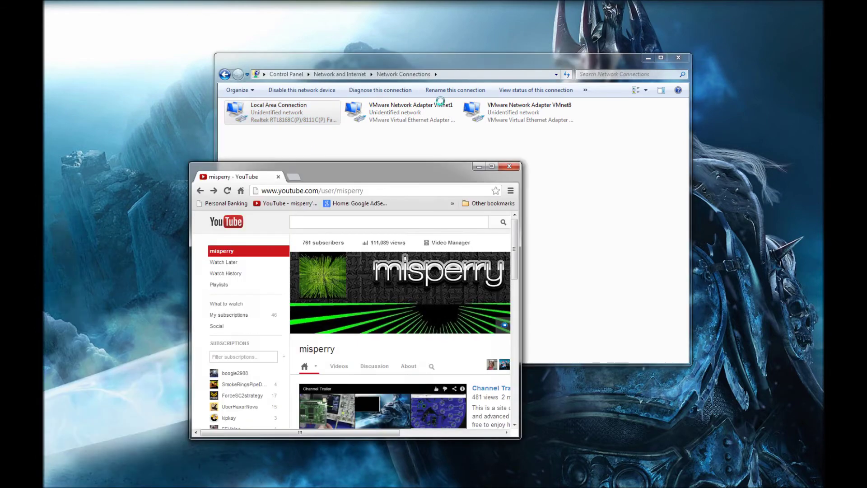
{"action": "left_click", "coordinate": [228, 16]}
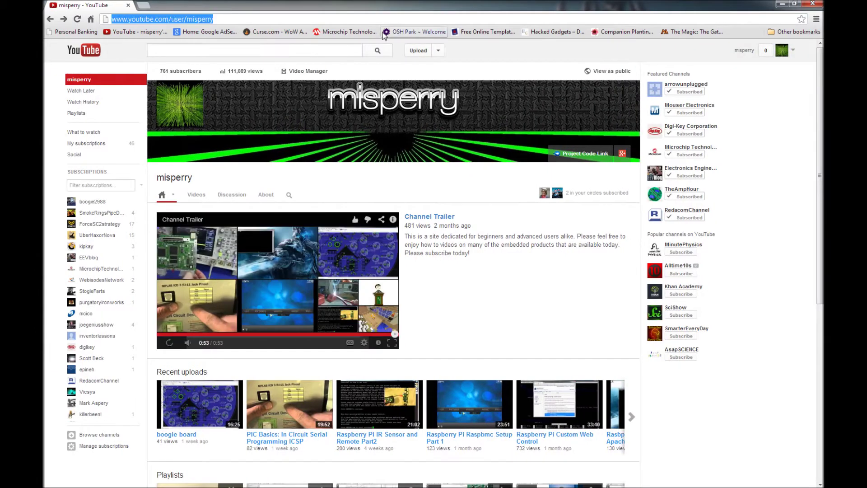
{"action": "type", "text": "169.254"}
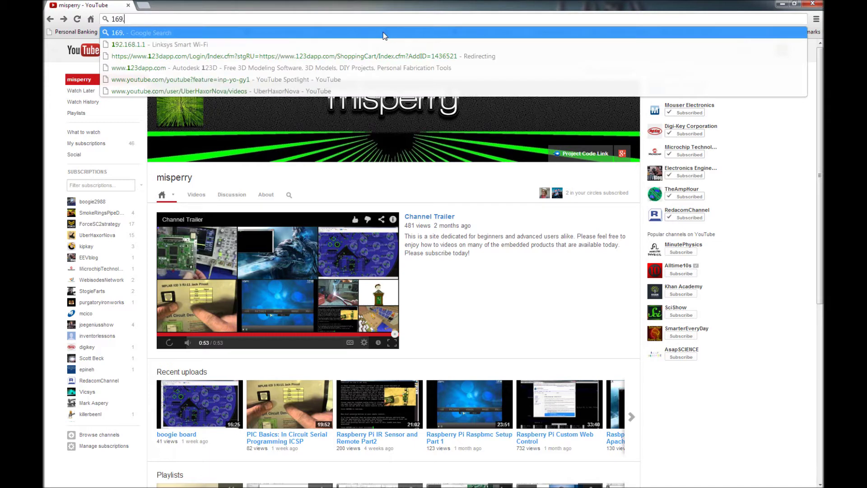
{"action": "type", "text": ".1.1"}
{"action": "key", "text": "Return"}
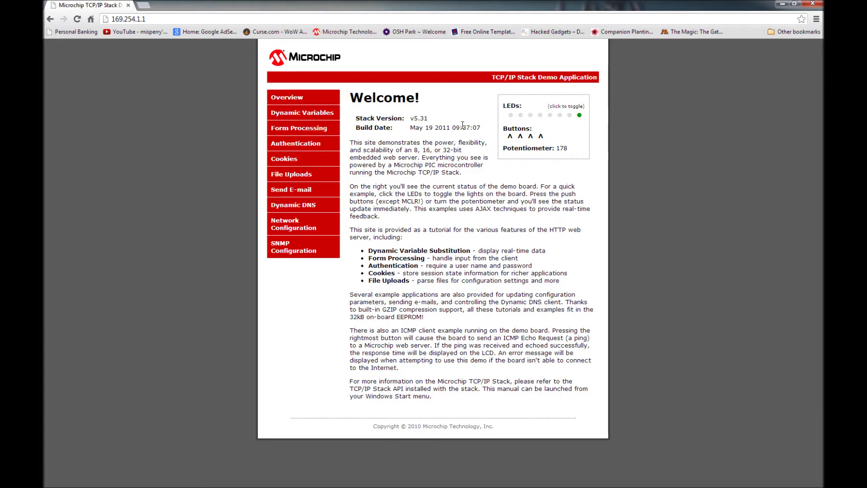
Zoom the Welcome page to 200% and scroll to read the LED and potentiometer status
{"action": "key", "text": "ctrl+plus"}
{"action": "key", "text": "ctrl+plus"}
{"action": "key", "text": "ctrl+plus"}
{"action": "key", "text": "ctrl+plus"}
{"action": "key", "text": "ctrl+plus"}
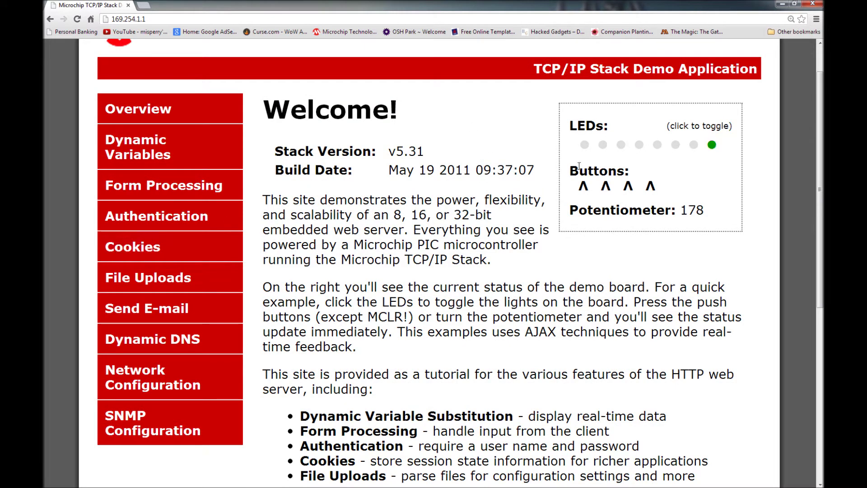
{"action": "scroll", "coordinate": [525, 189], "scroll_direction": "down", "scroll_amount": 1}
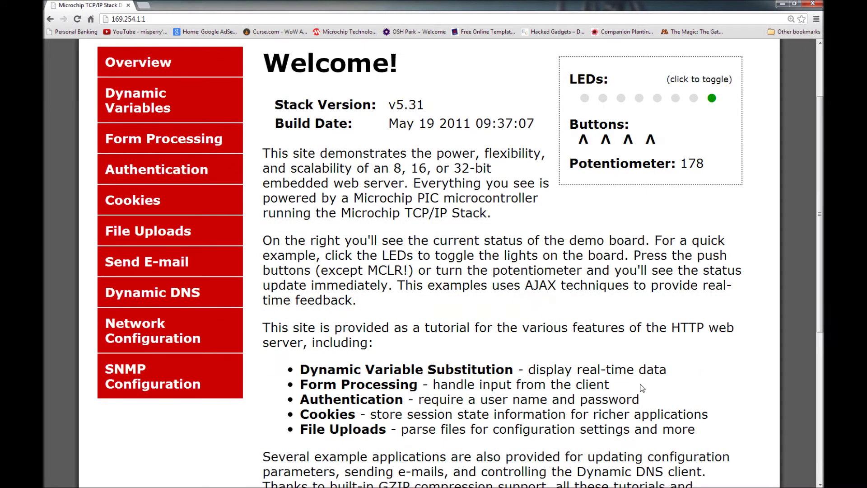
{"action": "scroll", "coordinate": [644, 390], "scroll_direction": "up", "scroll_amount": 1}
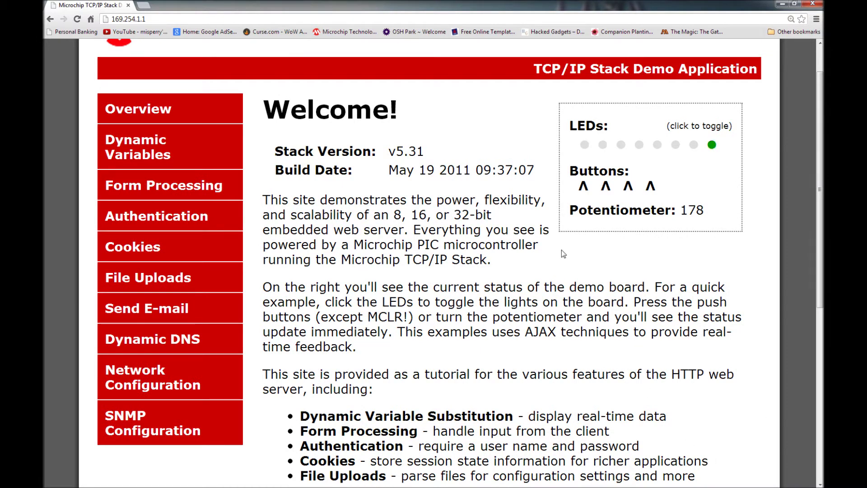
{"action": "scroll", "coordinate": [448, 262], "scroll_direction": "down", "scroll_amount": 1}
{"action": "scroll", "coordinate": [449, 262], "scroll_direction": "up", "scroll_amount": 1}
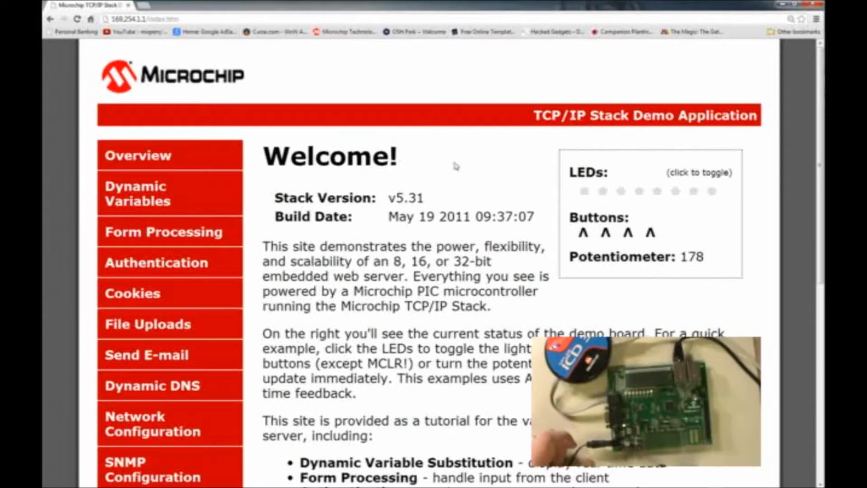
Toggle the seventh LED off and on, then turn on the sixth and fifth LEDs
{"action": "left_click", "coordinate": [694, 192]}
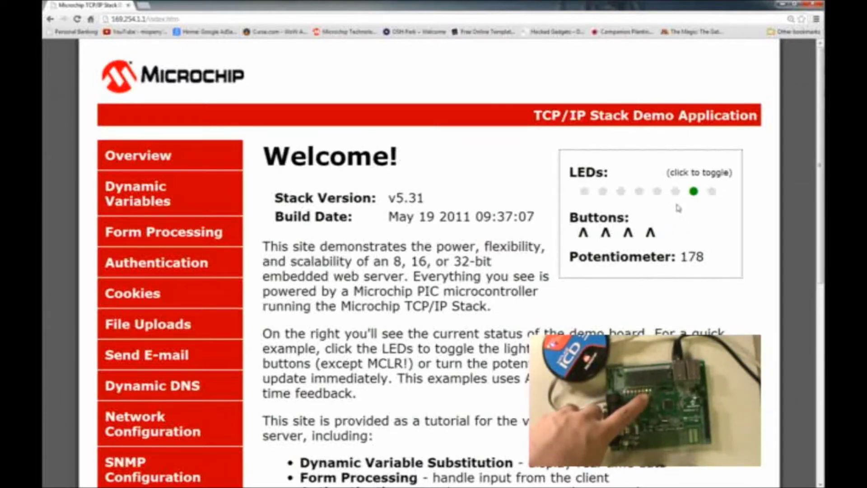
{"action": "left_click", "coordinate": [695, 192]}
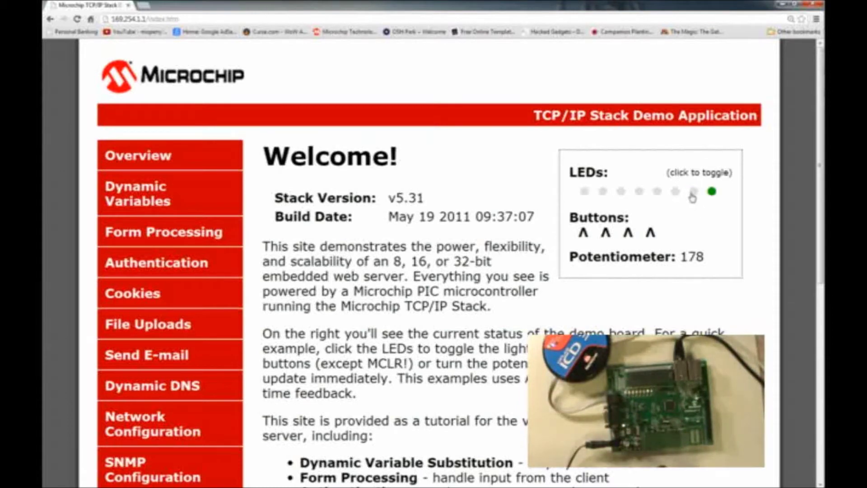
{"action": "left_click", "coordinate": [693, 194]}
{"action": "left_click", "coordinate": [676, 193]}
{"action": "left_click", "coordinate": [661, 193]}
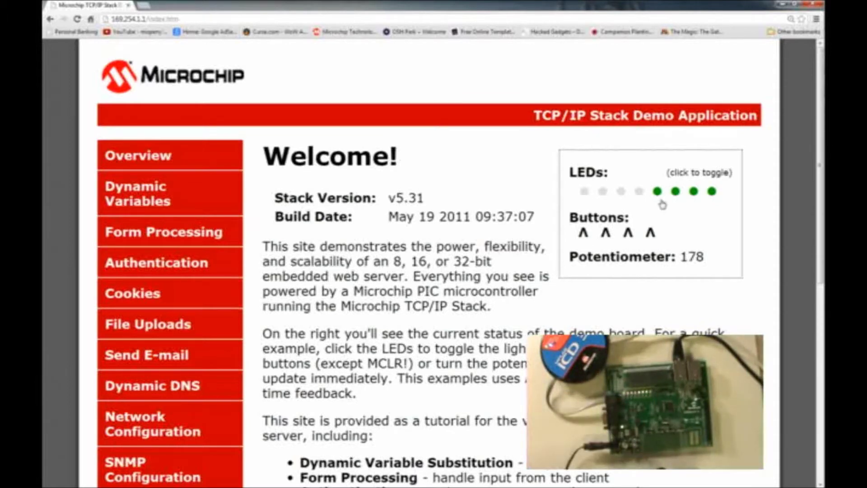
Turn off the fifth, sixth and seventh LEDs, then switch the seventh and sixth back on
{"action": "left_click", "coordinate": [657, 192]}
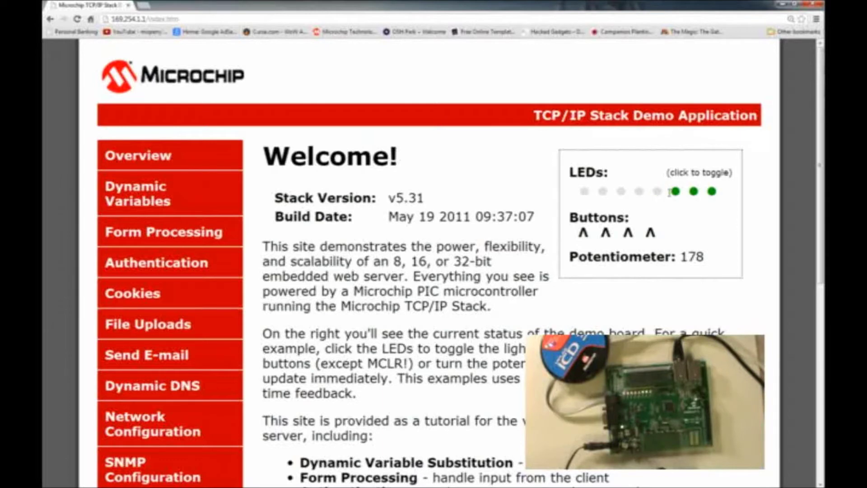
{"action": "left_click", "coordinate": [675, 191]}
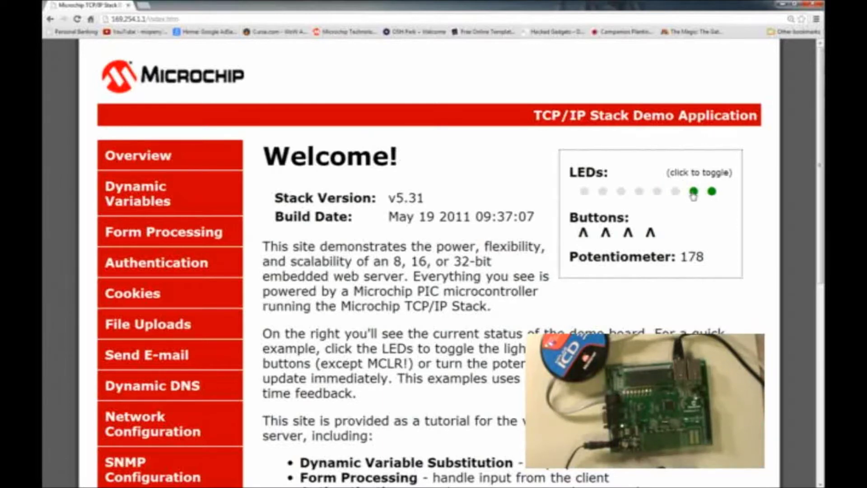
{"action": "left_click", "coordinate": [694, 192]}
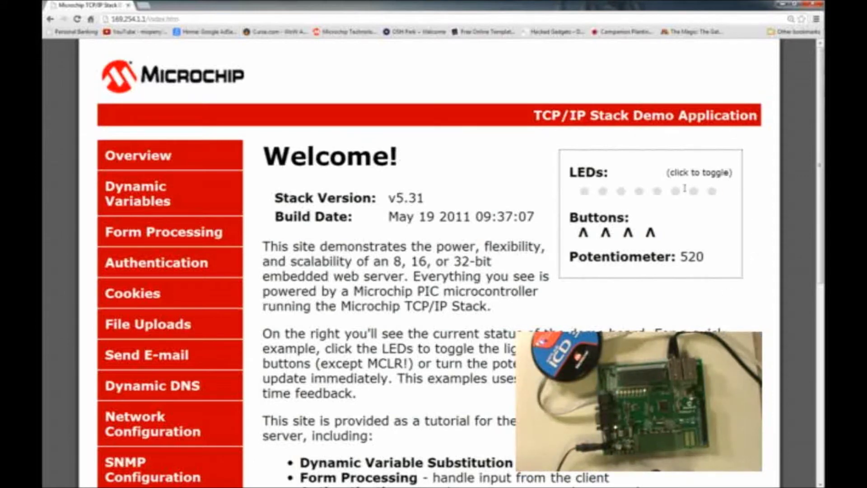
{"action": "left_click", "coordinate": [685, 189]}
{"action": "left_click", "coordinate": [694, 192]}
{"action": "left_click", "coordinate": [676, 192]}
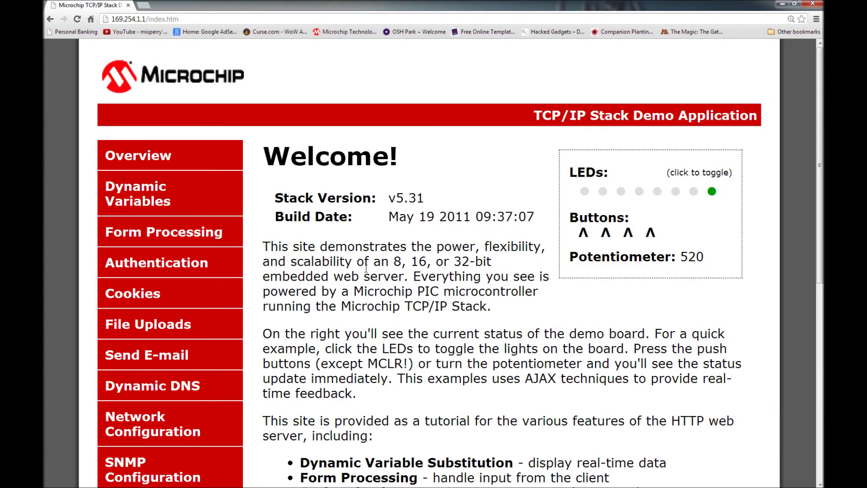
Browse the Form Processing, Cookies and Send E-mail pages, scrolling through each one
{"action": "scroll", "coordinate": [366, 267], "scroll_direction": "down", "scroll_amount": 4}
{"action": "scroll", "coordinate": [161, 285], "scroll_direction": "up", "scroll_amount": 3}
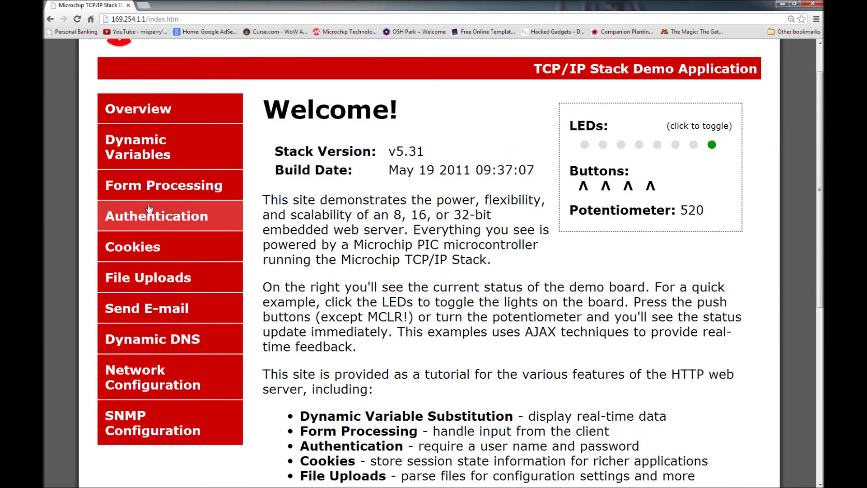
{"action": "left_click", "coordinate": [176, 186]}
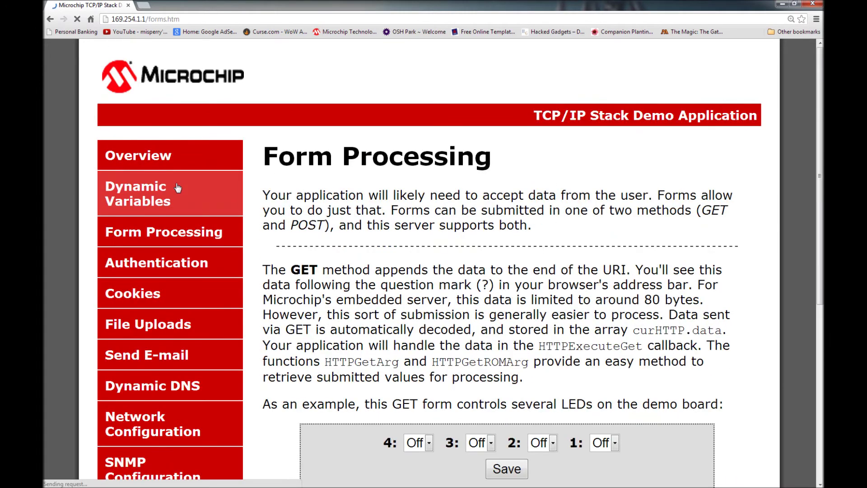
{"action": "scroll", "coordinate": [335, 200], "scroll_direction": "down", "scroll_amount": 2}
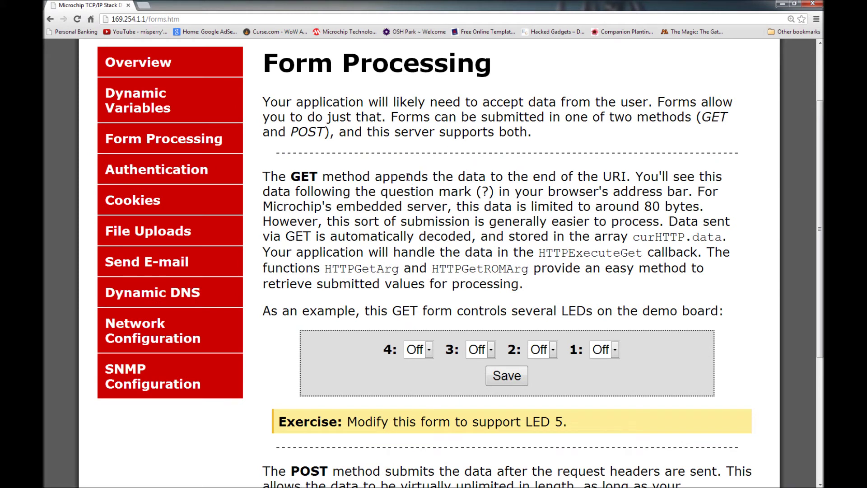
{"action": "left_click", "coordinate": [149, 201]}
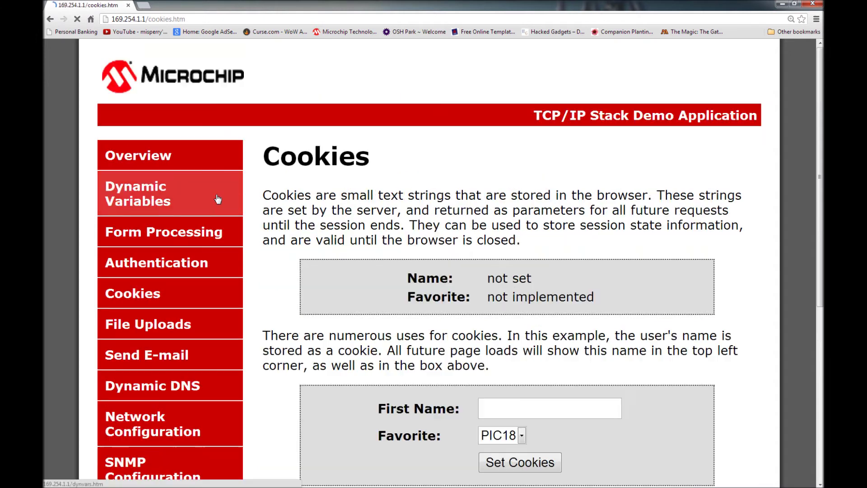
{"action": "scroll", "coordinate": [272, 208], "scroll_direction": "down", "scroll_amount": 4}
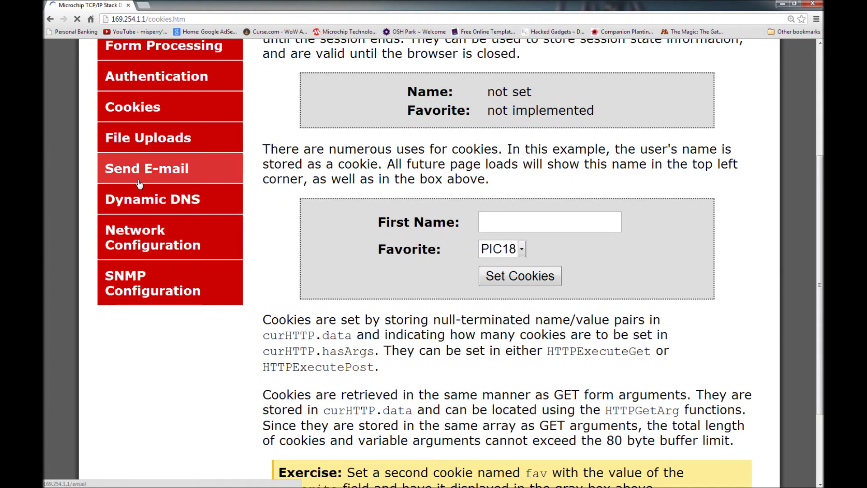
{"action": "left_click", "coordinate": [155, 173]}
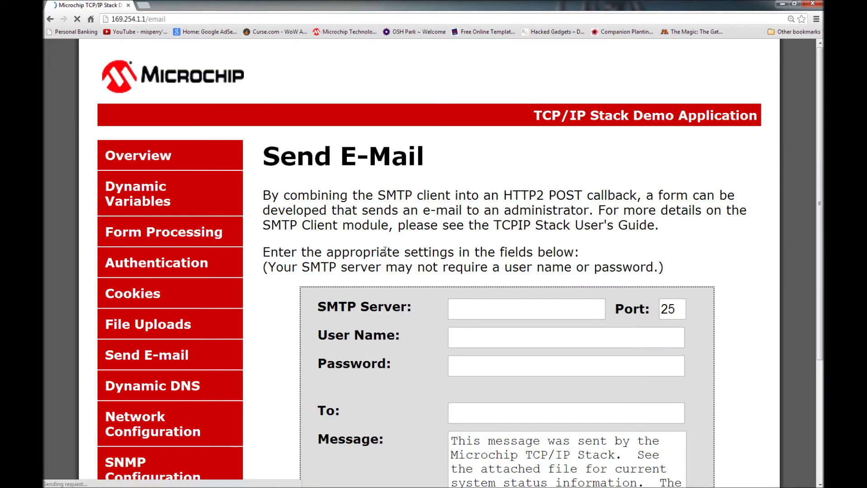
{"action": "scroll", "coordinate": [385, 251], "scroll_direction": "down", "scroll_amount": 4}
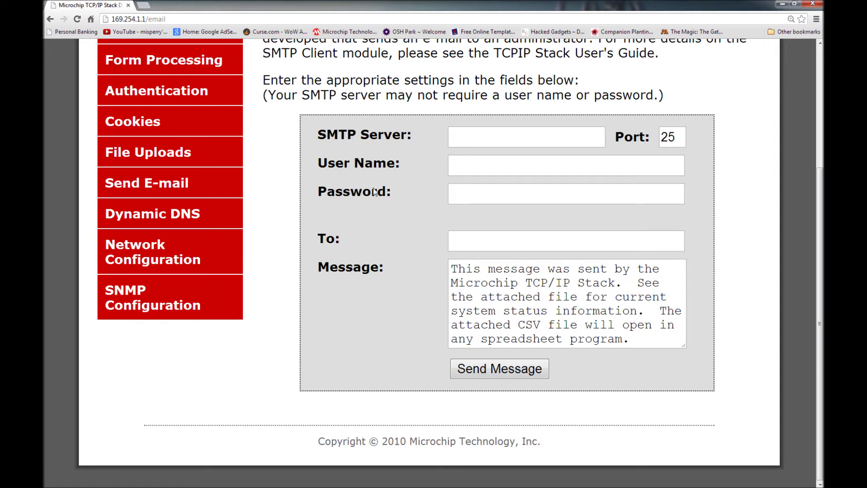
{"action": "scroll", "coordinate": [192, 255], "scroll_direction": "up", "scroll_amount": 2}
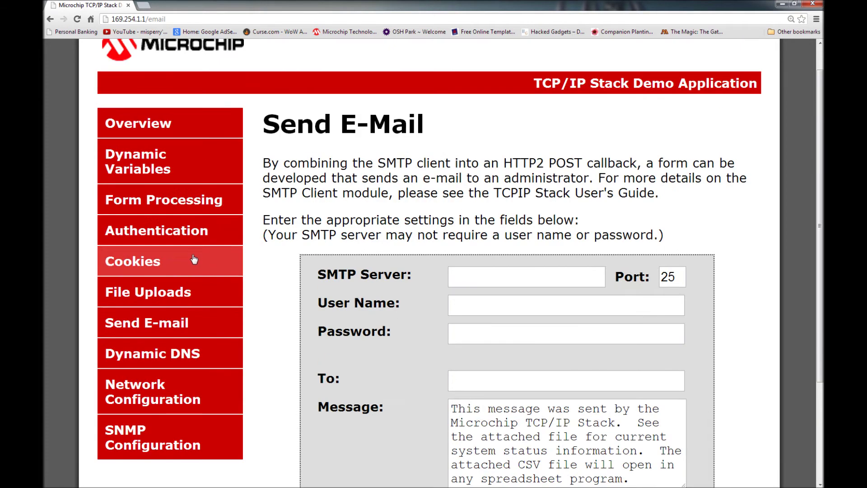
{"action": "left_click", "coordinate": [168, 309]}
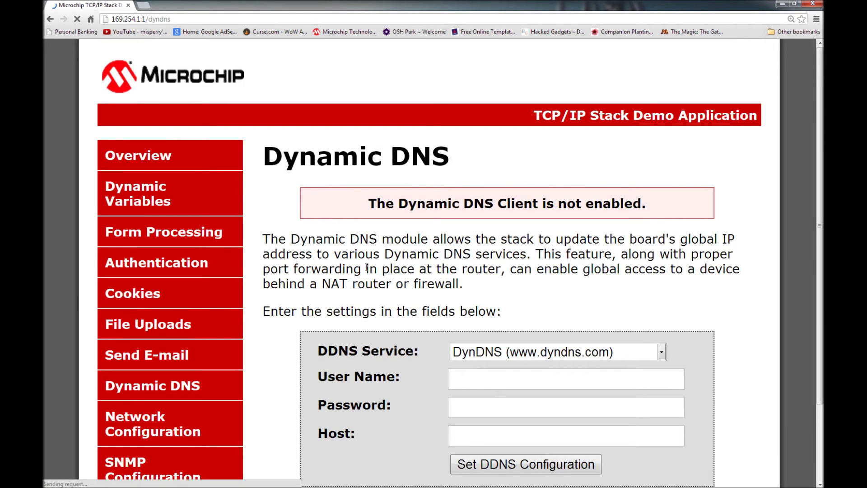
{"action": "scroll", "coordinate": [354, 234], "scroll_direction": "down", "scroll_amount": 2}
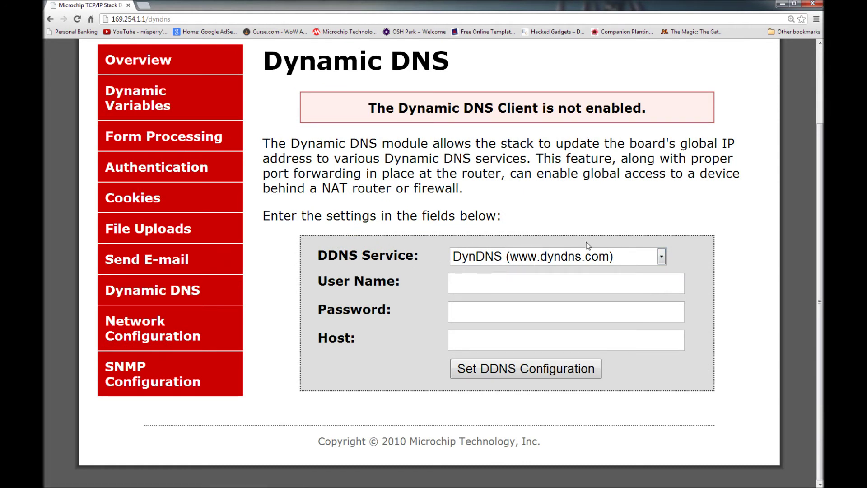
{"action": "left_click", "coordinate": [662, 258]}
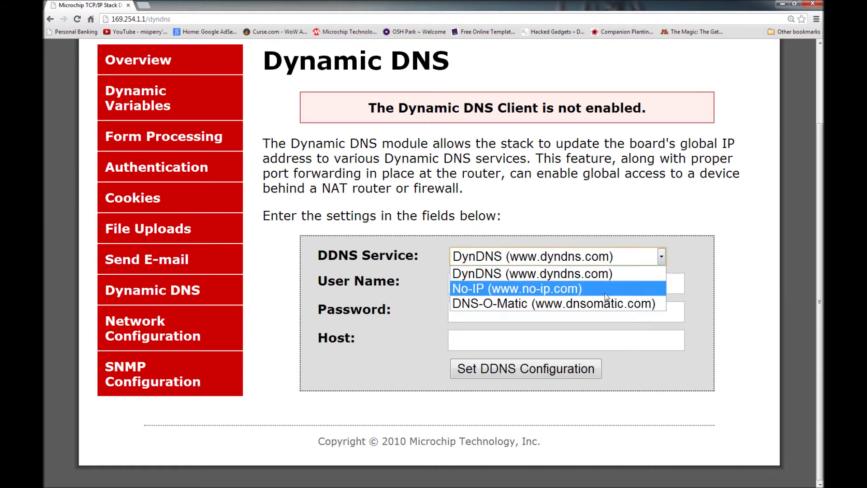
{"action": "left_click", "coordinate": [642, 187]}
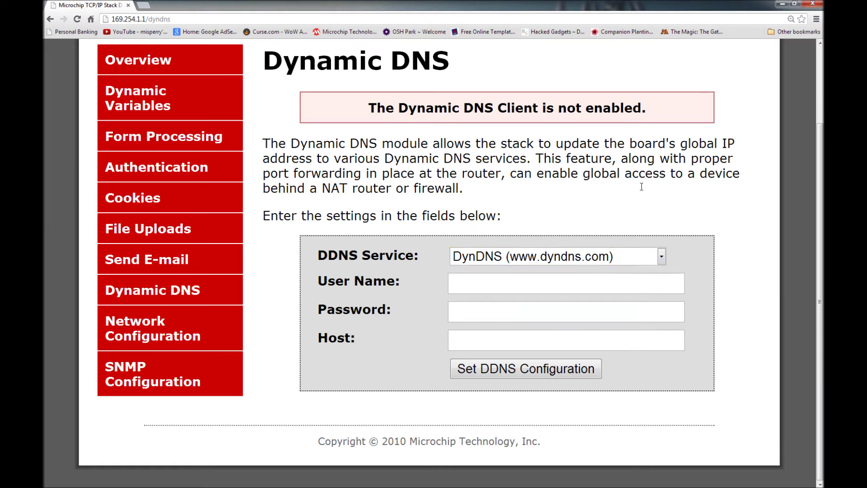
{"action": "left_click", "coordinate": [135, 378]}
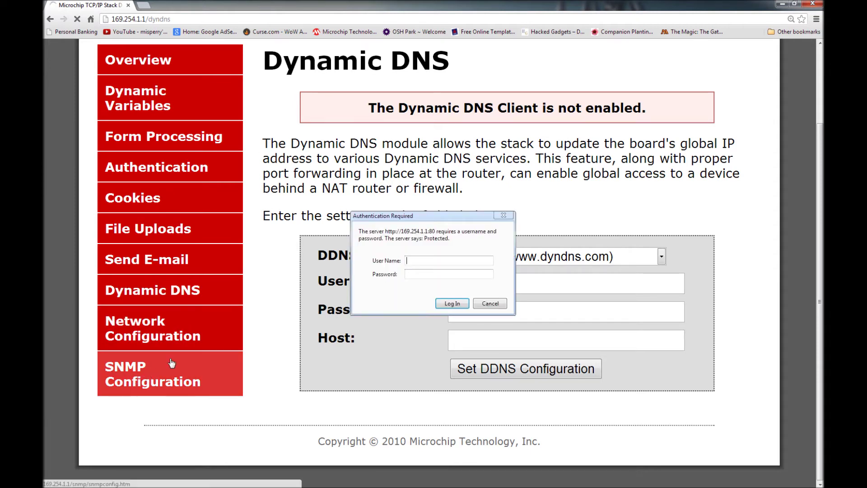
{"action": "left_click", "coordinate": [493, 307]}
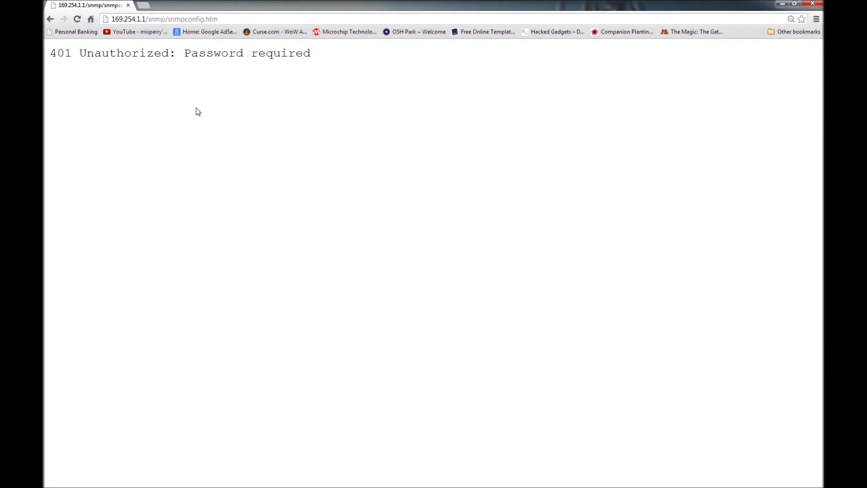
{"action": "key", "text": "alt+Left"}
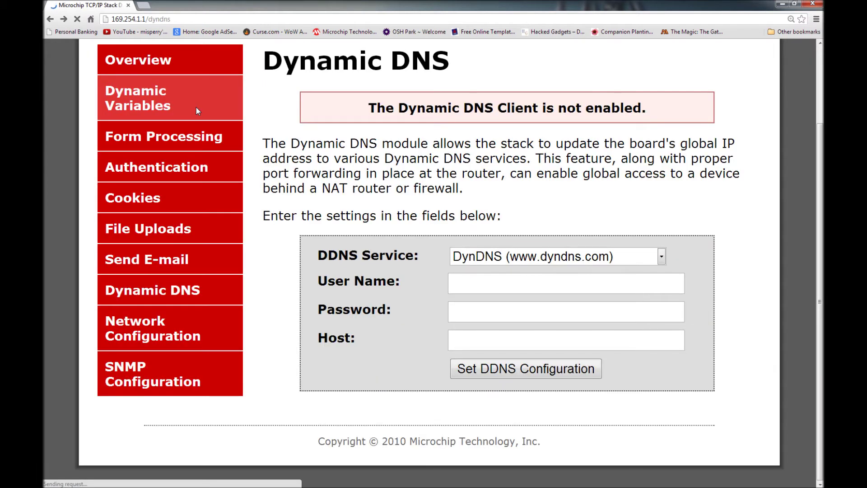
{"action": "left_click", "coordinate": [176, 322]}
{"action": "left_click", "coordinate": [489, 308]}
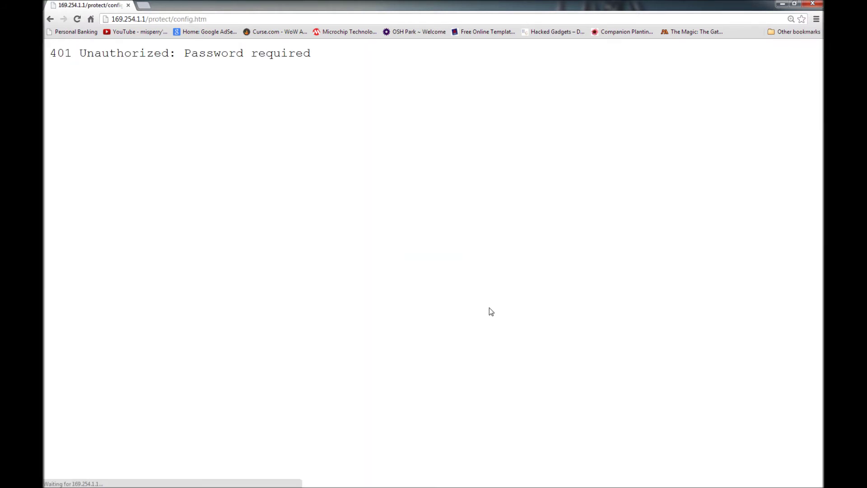
{"action": "key", "text": "alt+Left"}
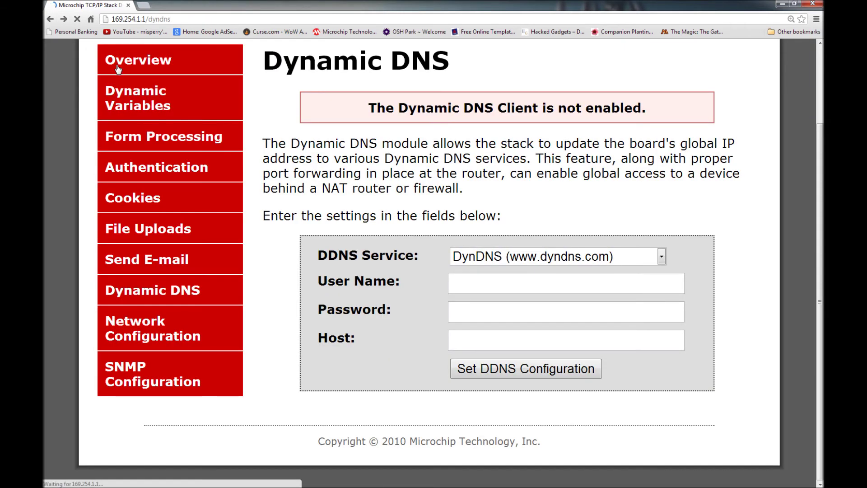
Scroll through the Dynamic Variables page, then go back to the Overview Welcome page
{"action": "left_click", "coordinate": [135, 100]}
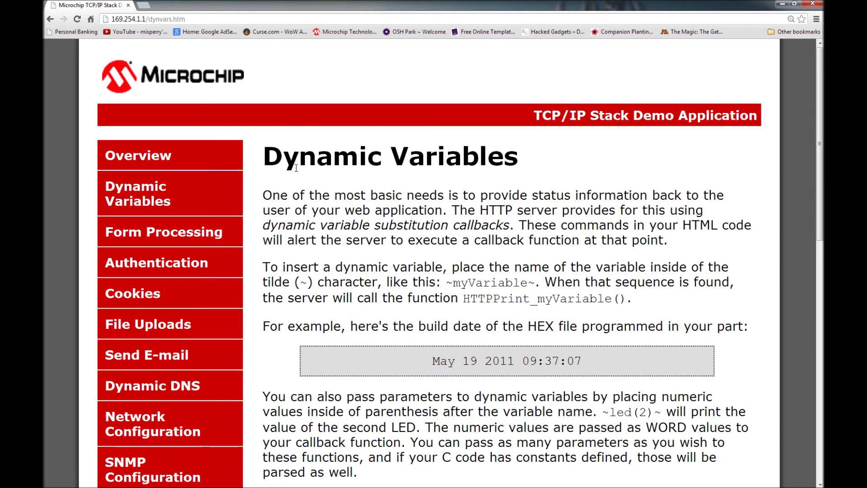
{"action": "scroll", "coordinate": [352, 230], "scroll_direction": "down", "scroll_amount": 6}
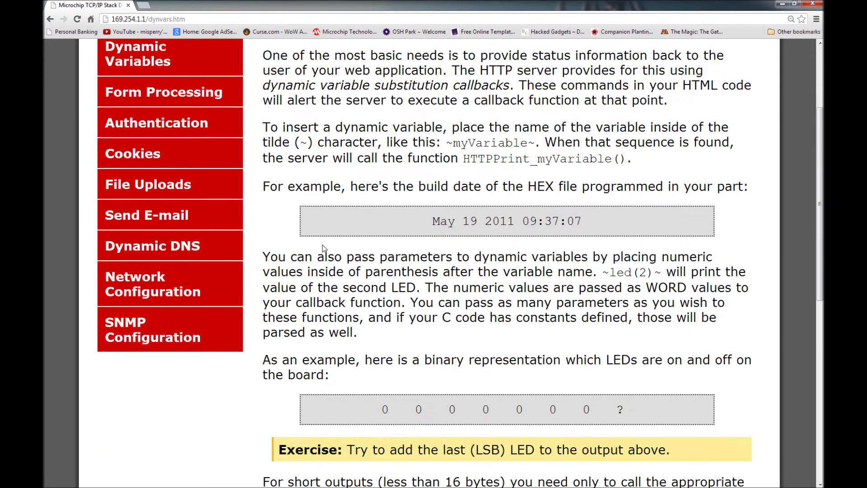
{"action": "scroll", "coordinate": [320, 243], "scroll_direction": "up", "scroll_amount": 6}
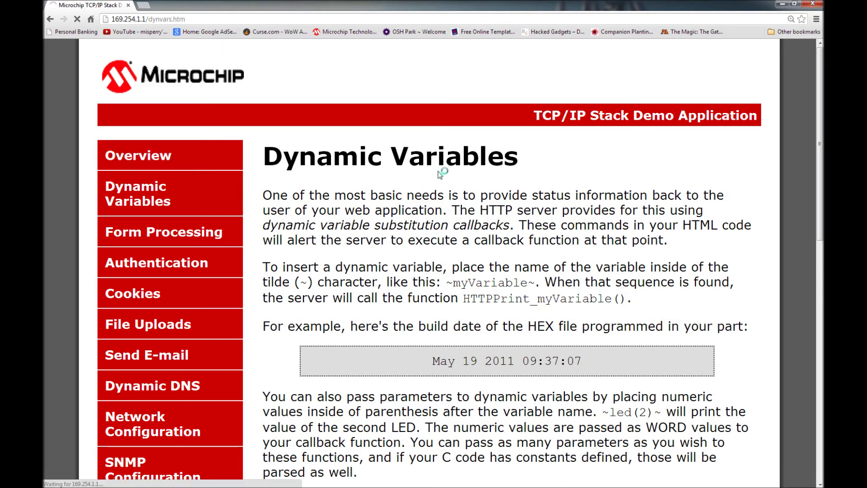
{"action": "left_click", "coordinate": [134, 152]}
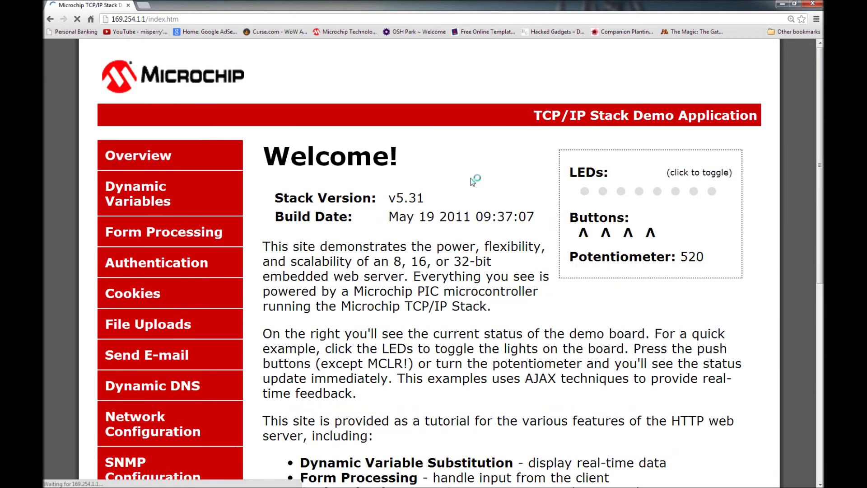
{"action": "scroll", "coordinate": [470, 181], "scroll_direction": "down", "scroll_amount": 4}
{"action": "scroll", "coordinate": [439, 173], "scroll_direction": "up", "scroll_amount": 4}
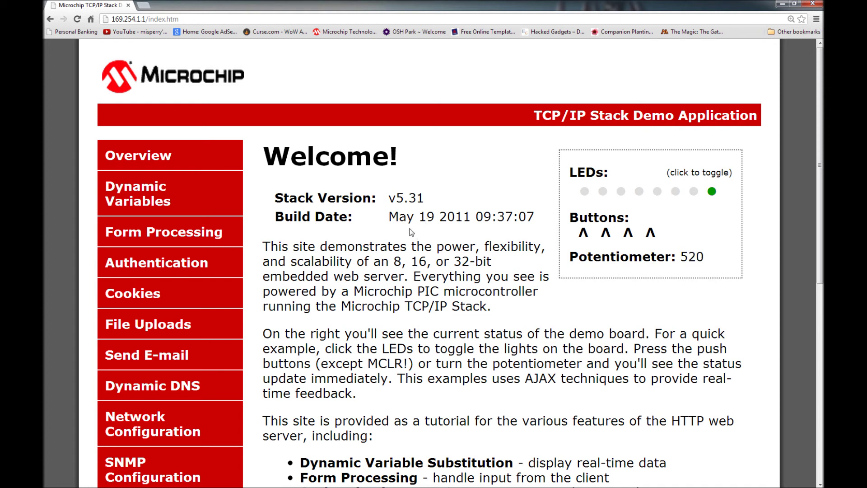
{"action": "scroll", "coordinate": [443, 245], "scroll_direction": "down", "scroll_amount": 5}
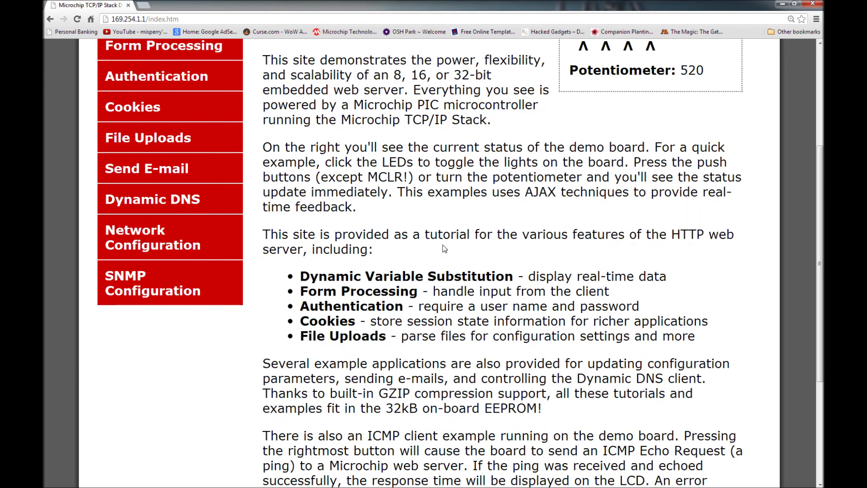
{"action": "scroll", "coordinate": [444, 245], "scroll_direction": "down", "scroll_amount": 3}
{"action": "scroll", "coordinate": [436, 204], "scroll_direction": "up", "scroll_amount": 8}
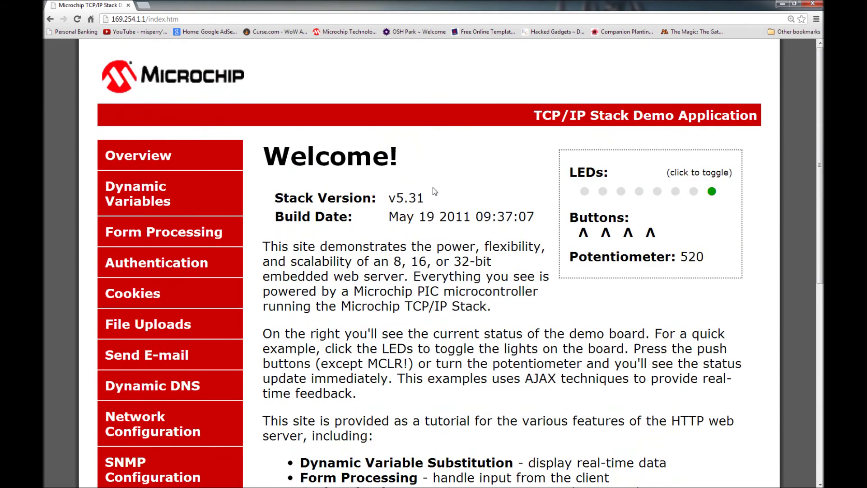